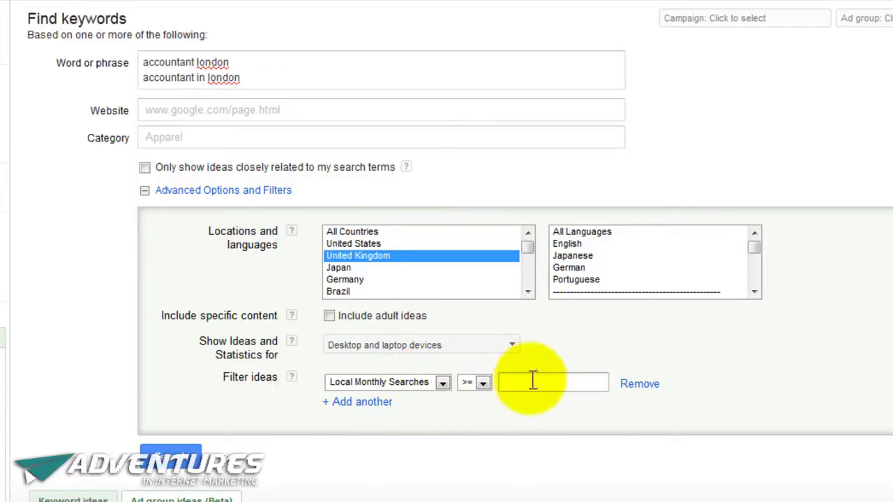
# - Filter the keyword ideas to local monthly searches of at least 500 and at most 1500
pyautogui.click(572, 384)
pyautogui.write('500')
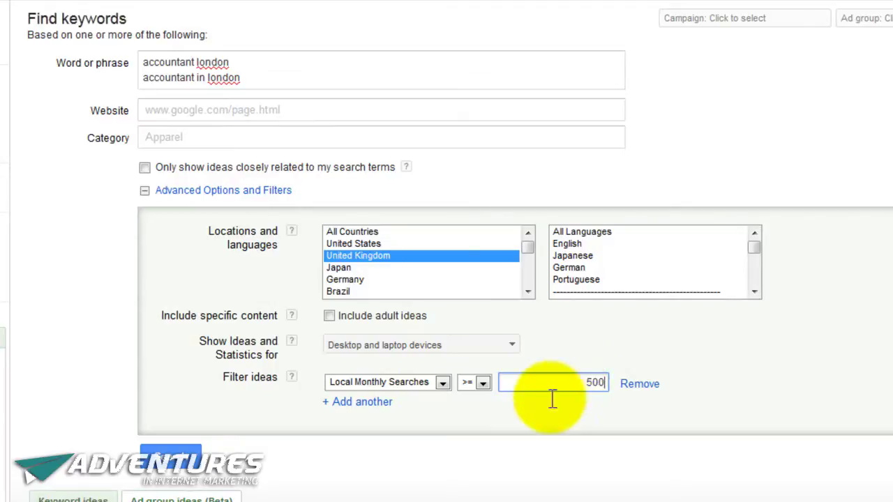
pyautogui.click(348, 403)
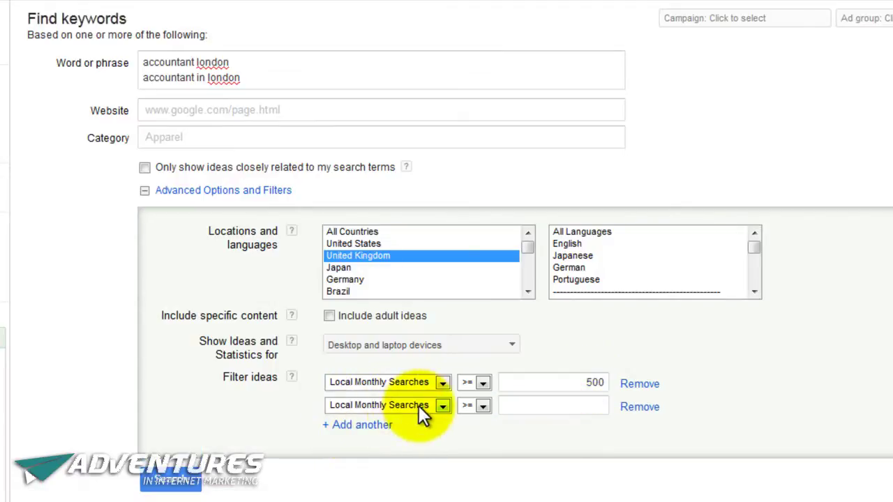
pyautogui.click(482, 406)
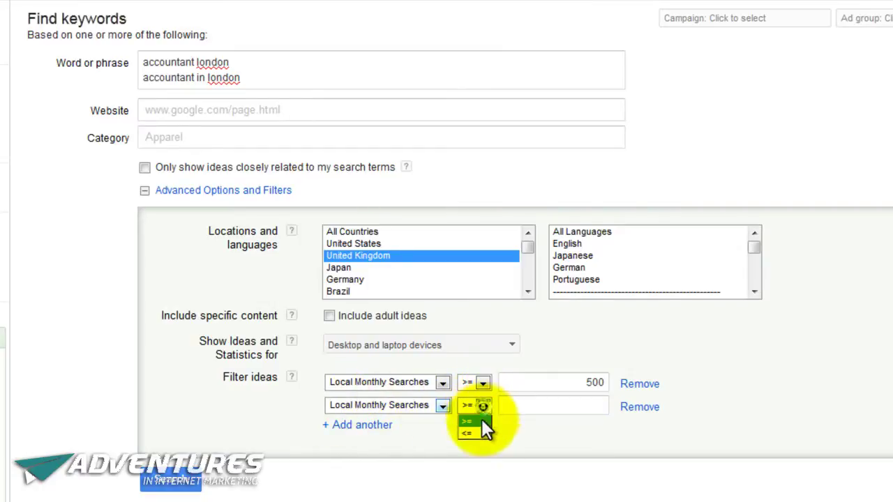
pyautogui.click(480, 434)
pyautogui.click(558, 408)
pyautogui.write('1500')
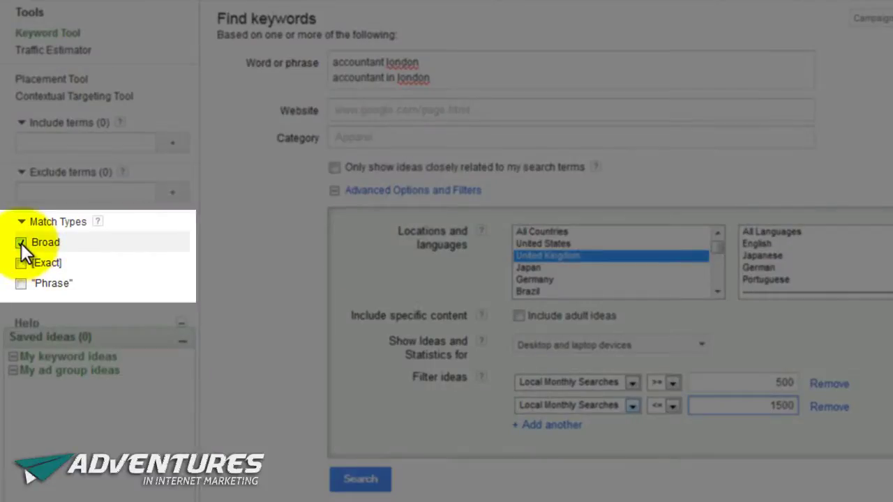
# - Switch the match type from Broad to Phrase only and show the keyword ideas results
pyautogui.click(21, 243)
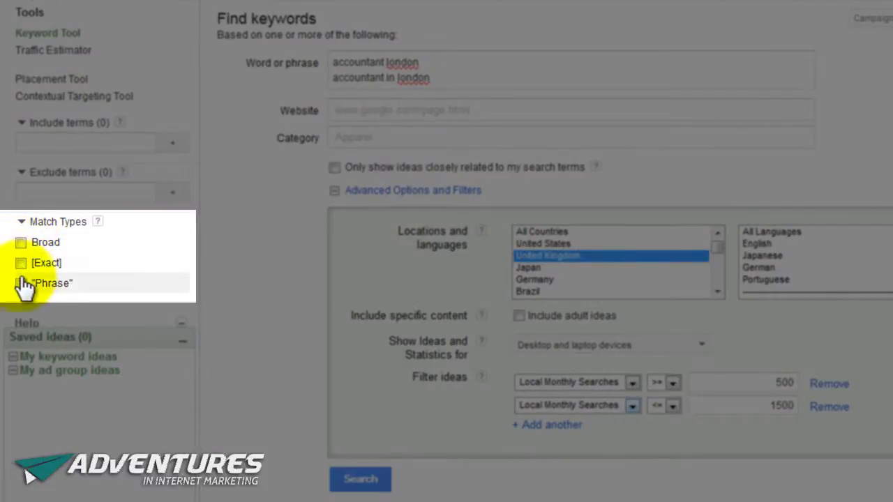
pyautogui.click(21, 284)
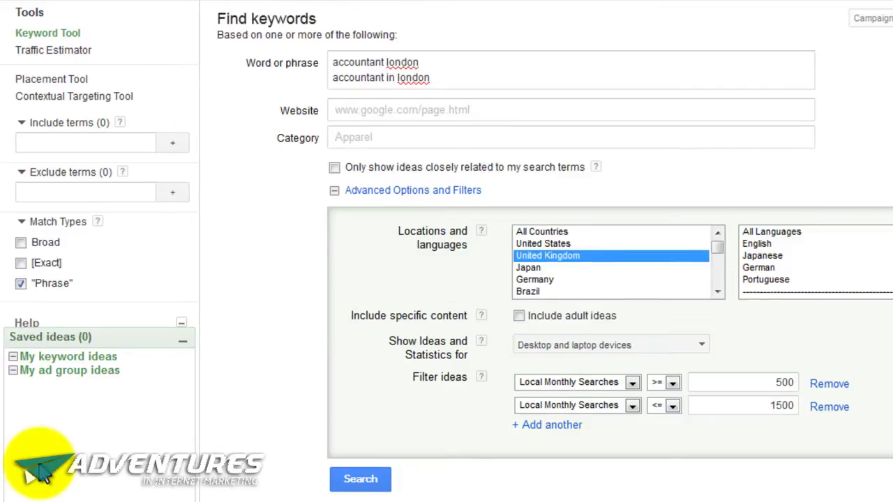
pyautogui.moveTo(880, 129); pyautogui.dragTo(886, 272)
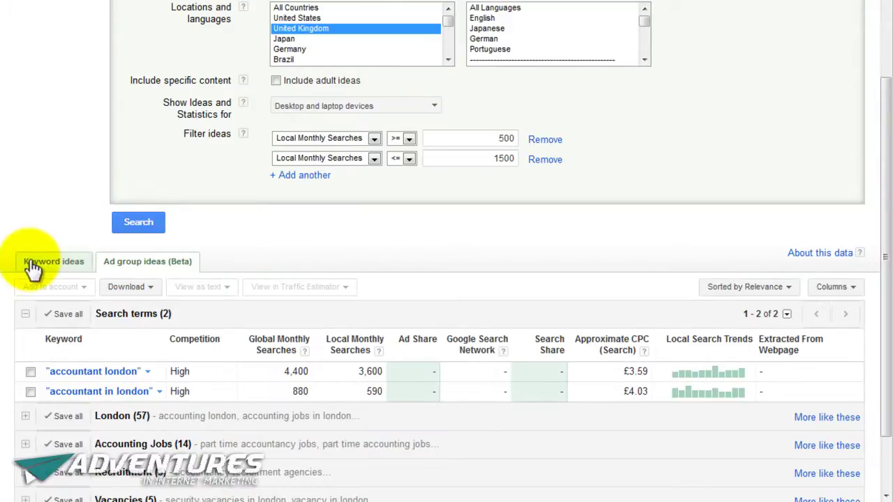
pyautogui.scroll(3, 265, 256)
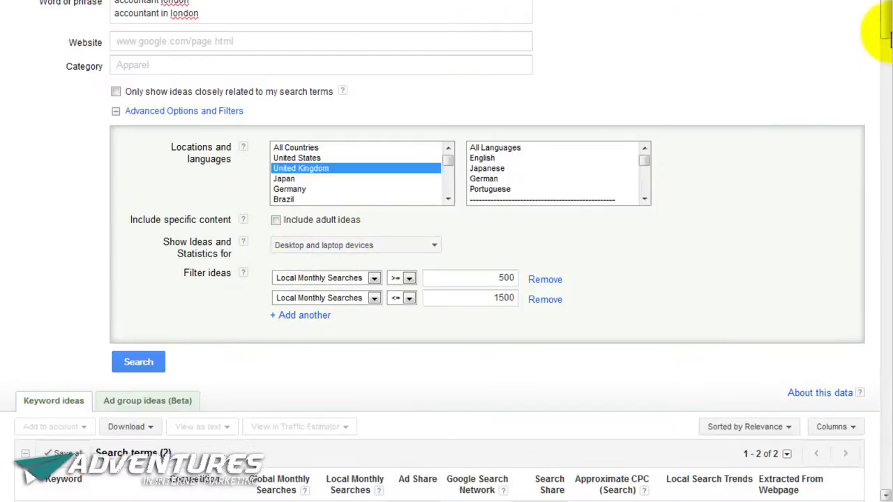
pyautogui.moveTo(885, 18); pyautogui.dragTo(888, 81)
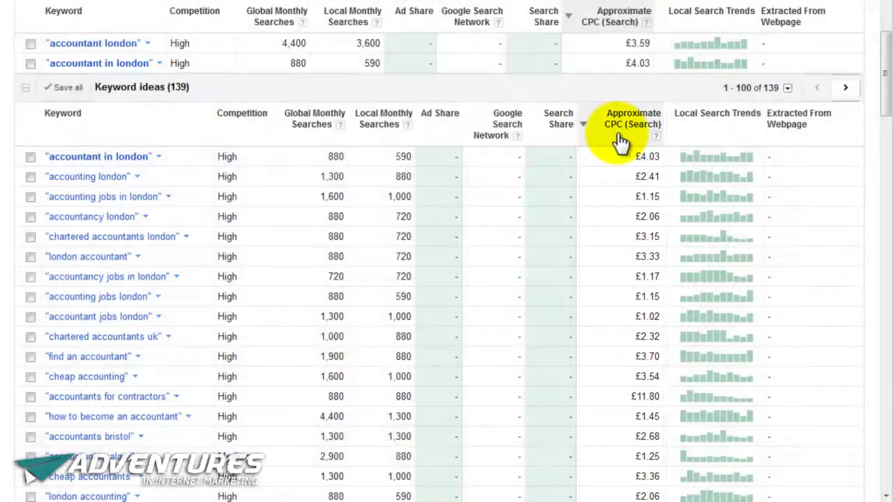
# - Sort the keyword ideas by approximate CPC in descending and ascending order, and by local monthly searches in descending order
pyautogui.click(621, 142)
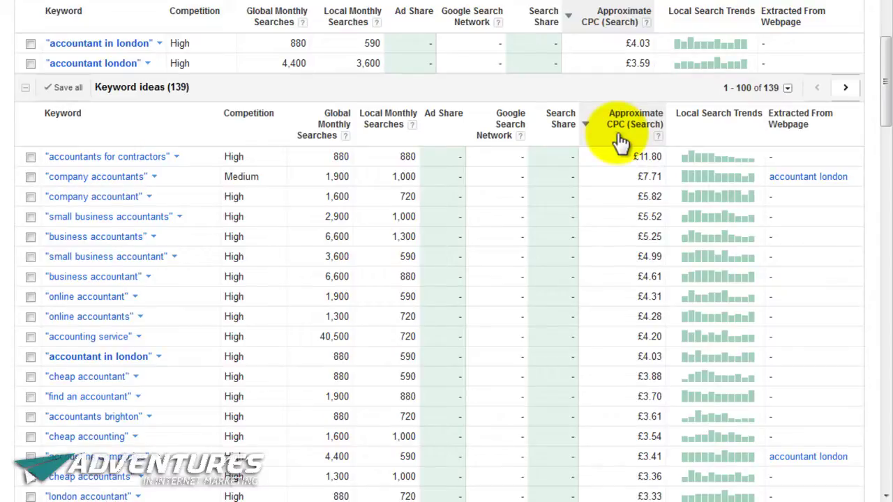
pyautogui.click(620, 141)
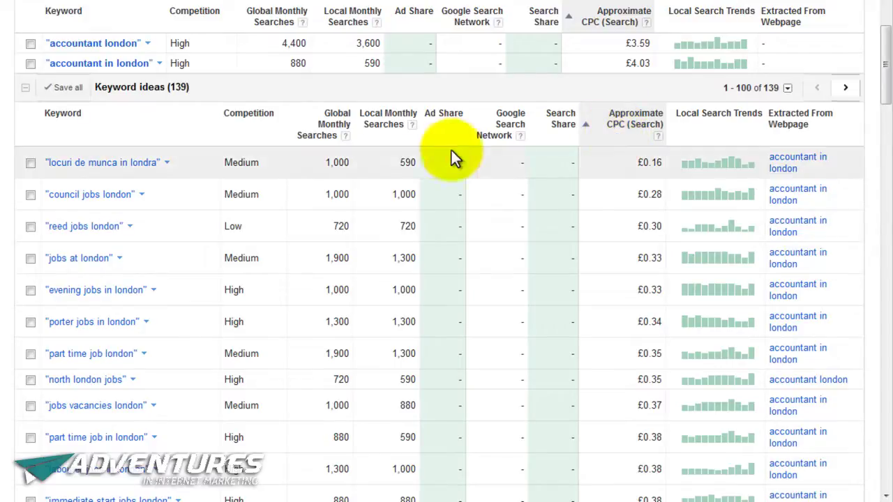
pyautogui.click(388, 120)
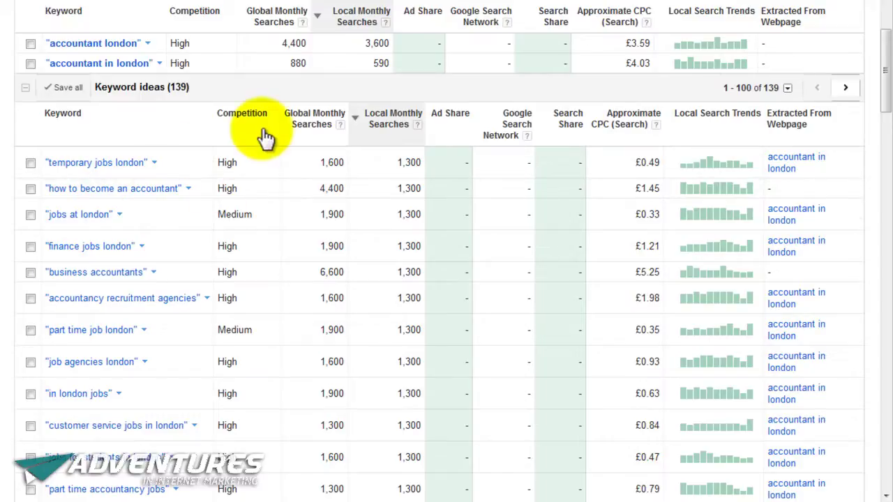
# - Sort the keyword ideas alphabetically by keyword and review the list for relevant phrases
pyautogui.click(97, 132)
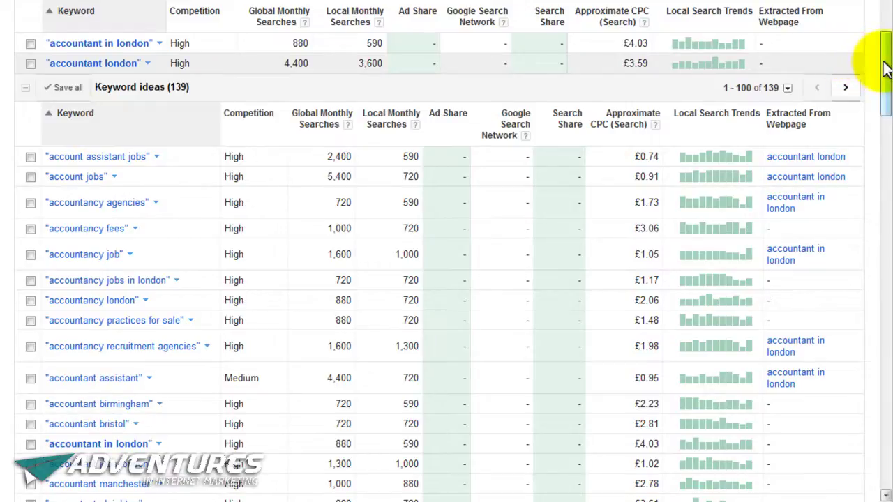
pyautogui.moveTo(883, 62); pyautogui.dragTo(879, 85)
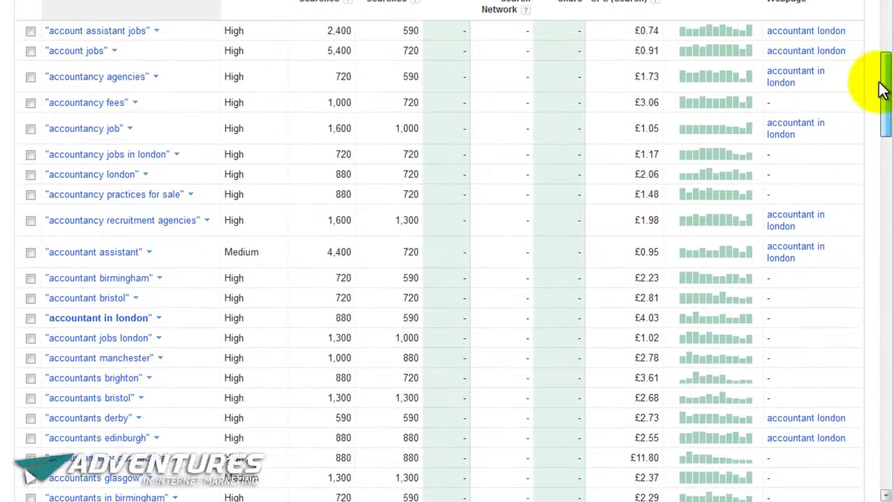
pyautogui.moveTo(882, 89); pyautogui.dragTo(880, 99)
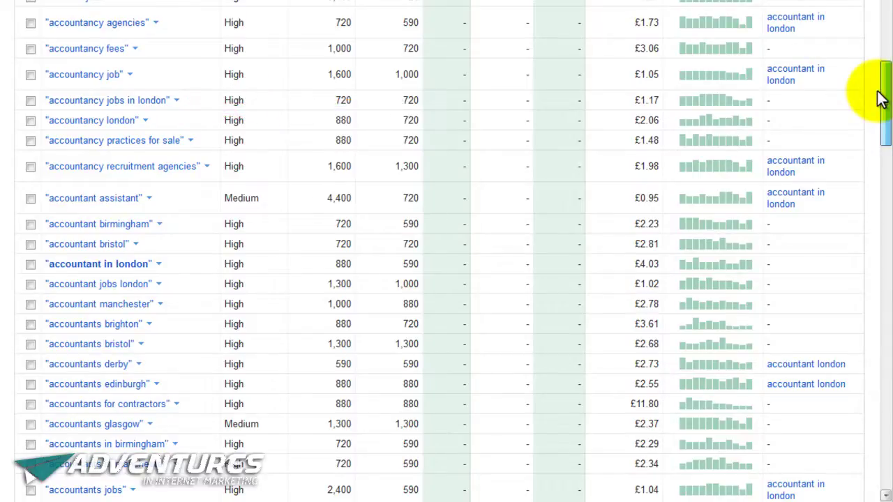
pyautogui.moveTo(880, 99); pyautogui.dragTo(881, 205)
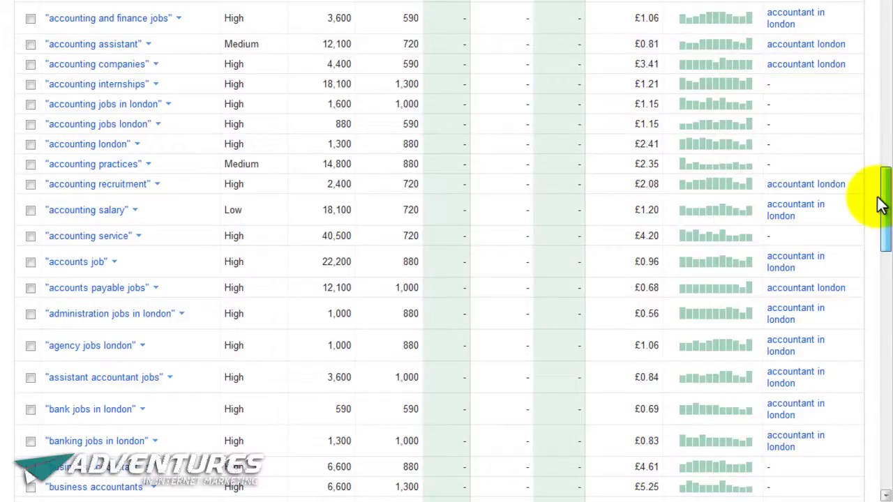
pyautogui.moveTo(880, 205); pyautogui.dragTo(886, 288)
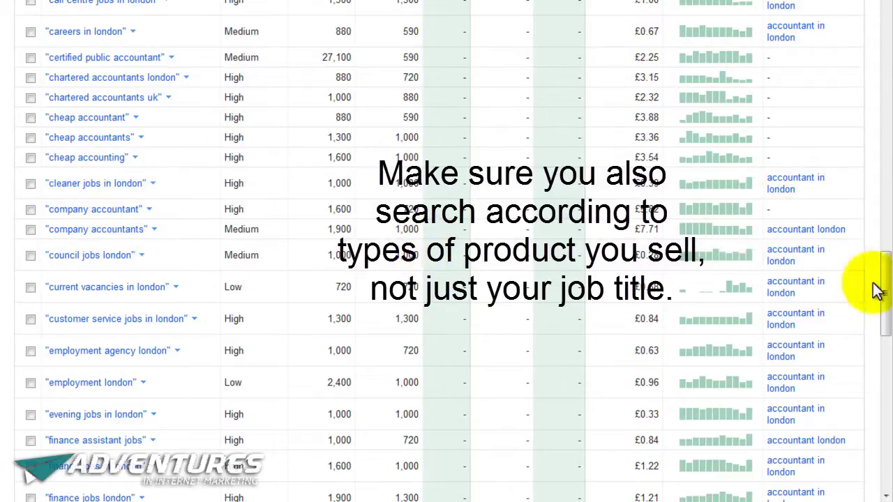
pyautogui.moveTo(883, 276); pyautogui.dragTo(886, 359)
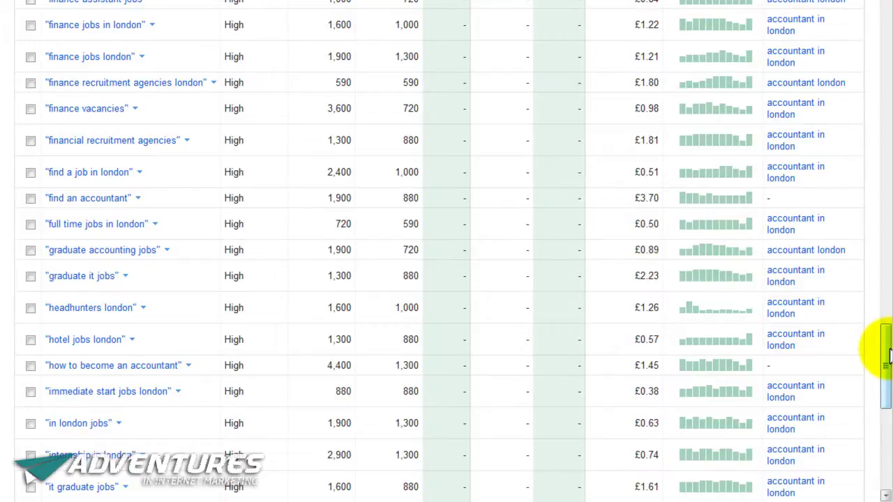
# - Open a Google search for the keyword idea "accountant in london" from the keyword list
pyautogui.moveTo(887, 356); pyautogui.dragTo(847, 91)
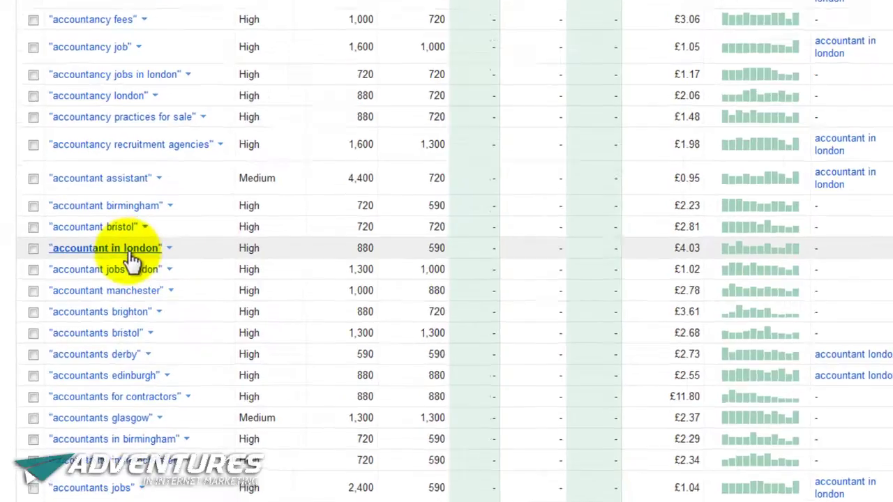
pyautogui.click(131, 256)
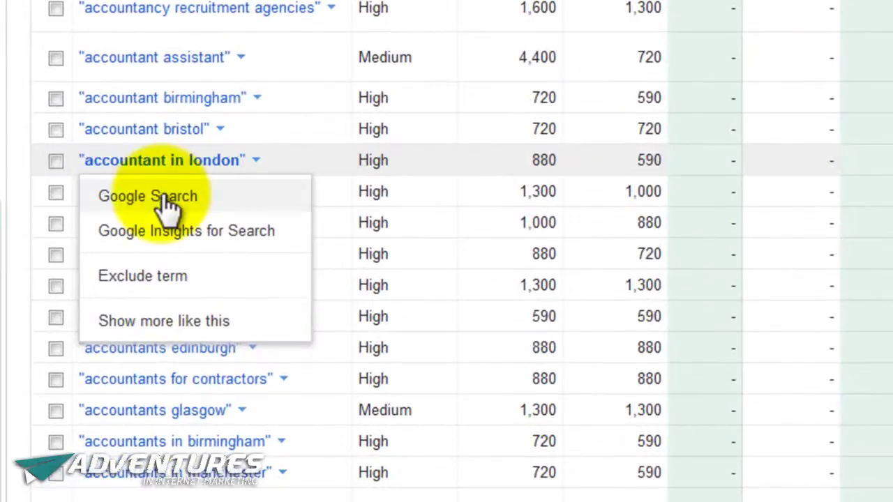
pyautogui.click(165, 198)
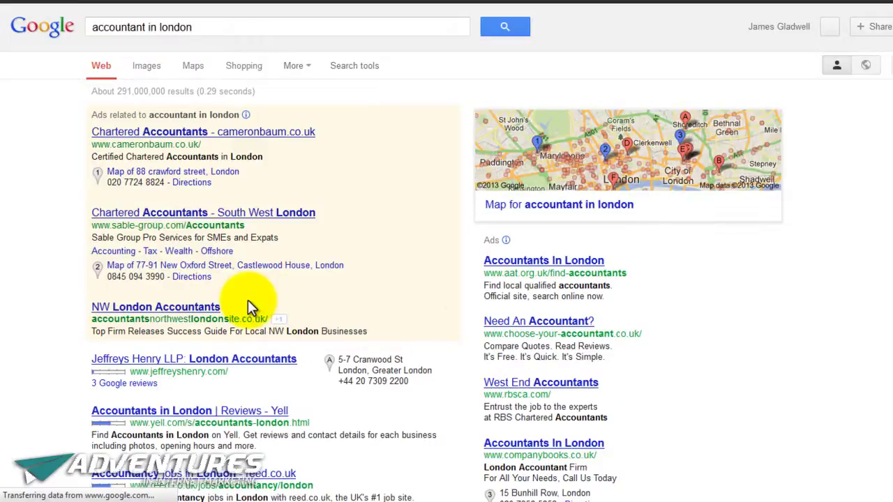
# - Put the query accountant in london in quotation marks and search Google for that exact phrase
pyautogui.click(236, 30)
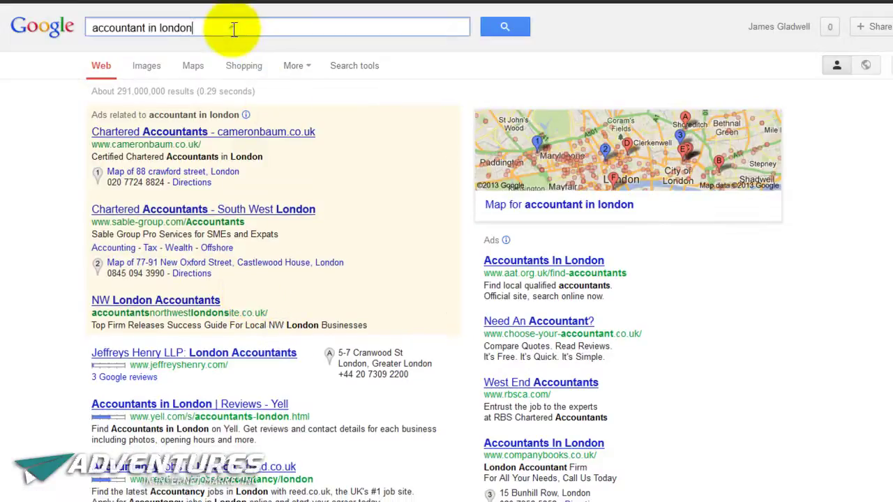
pyautogui.write('"')
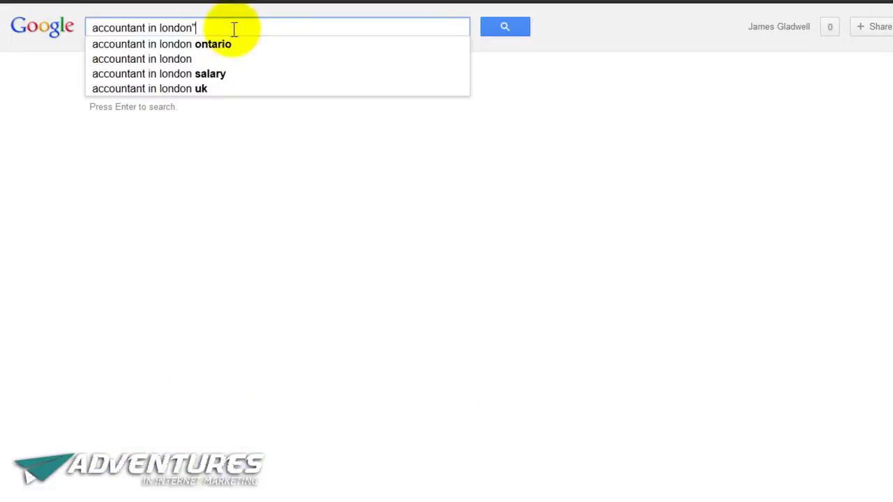
pyautogui.click(94, 28)
pyautogui.write('"')
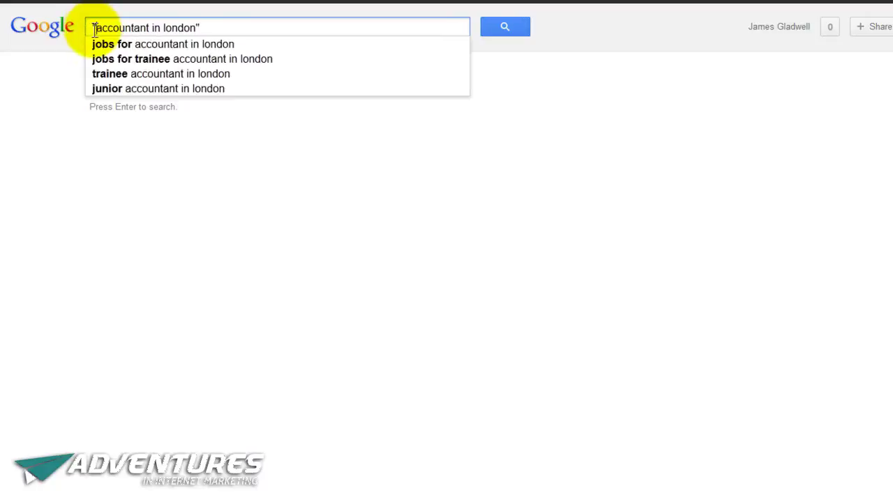
pyautogui.press('Return')
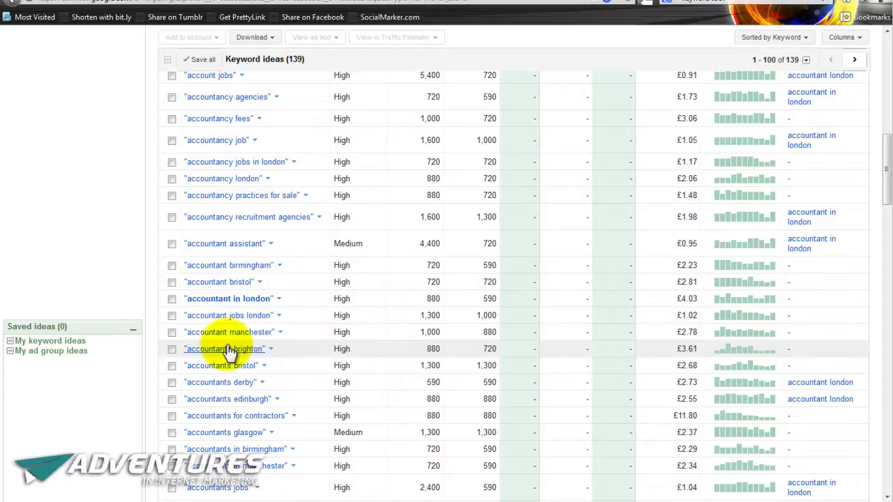
# - Return to the AdWords Keyword Tool and review the remaining keyword ideas to the end of the list
pyautogui.moveTo(225, 348); pyautogui.dragTo(886, 441)
pyautogui.click(881, 197)
pyautogui.scroll(-10, 883, 209)
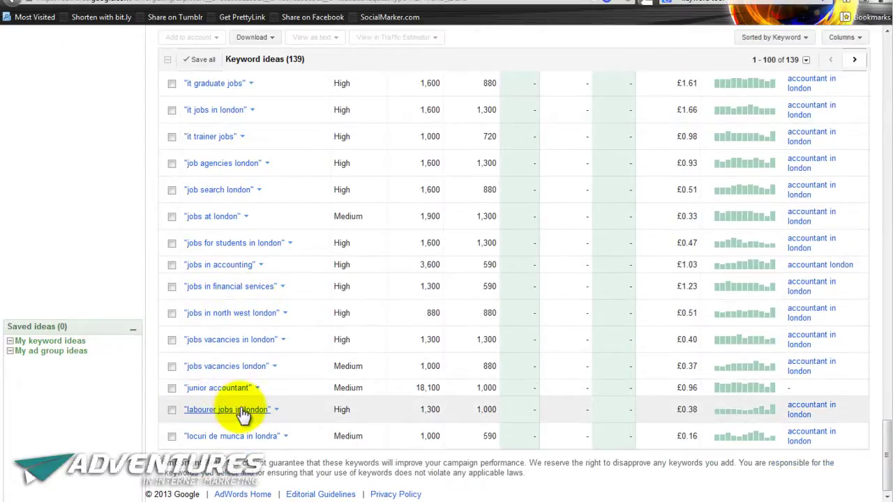
# - Replace the search phrases with "accountant for business" and "freelance accountant in london", run the search and look through the new keyword ideas
pyautogui.moveTo(881, 439); pyautogui.dragTo(873, 44)
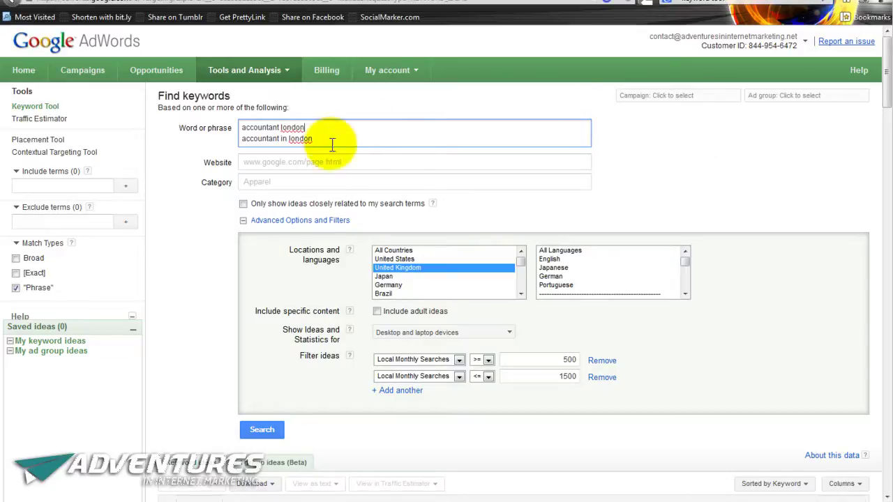
pyautogui.moveTo(314, 139); pyautogui.dragTo(205, 116)
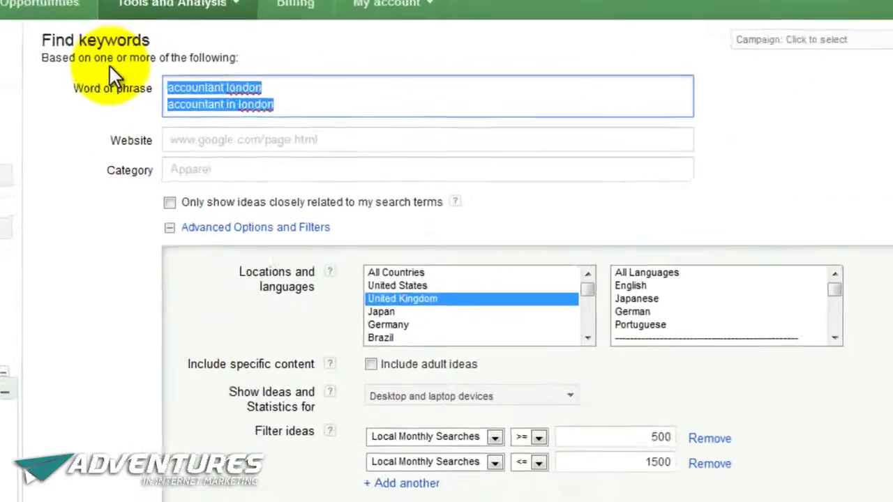
pyautogui.write('accountant ')
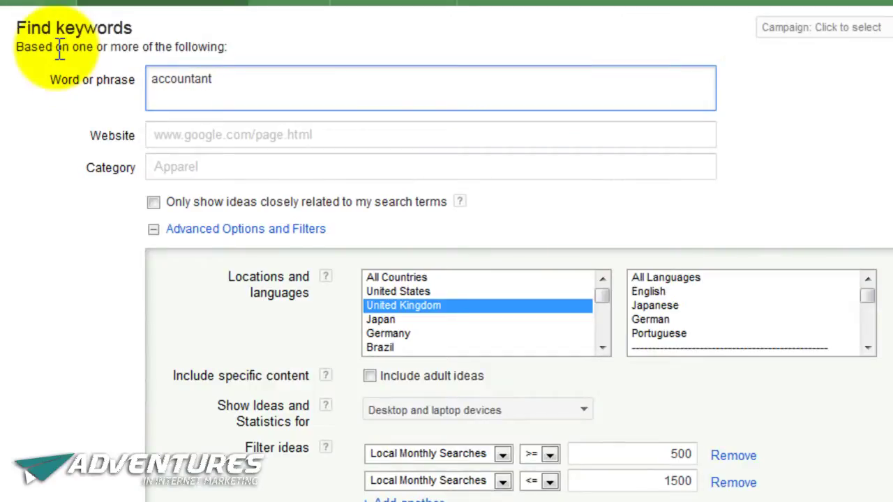
pyautogui.write('for business')
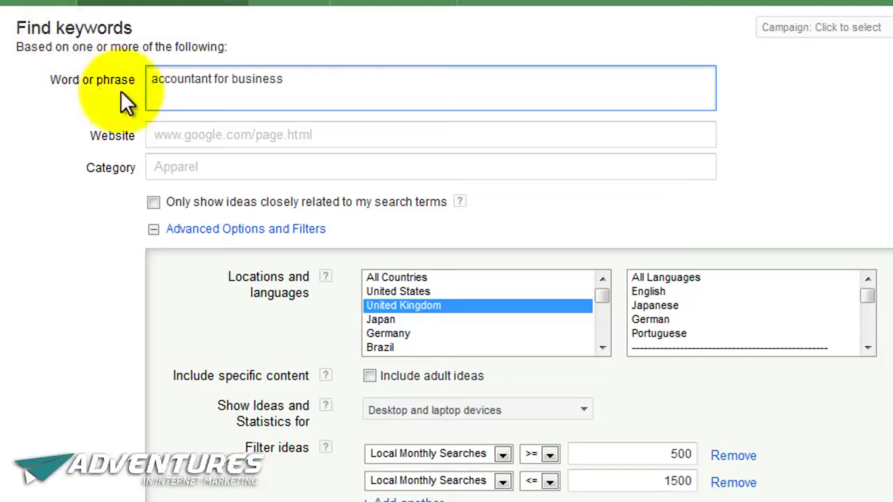
pyautogui.press('Return')
pyautogui.write('freela')
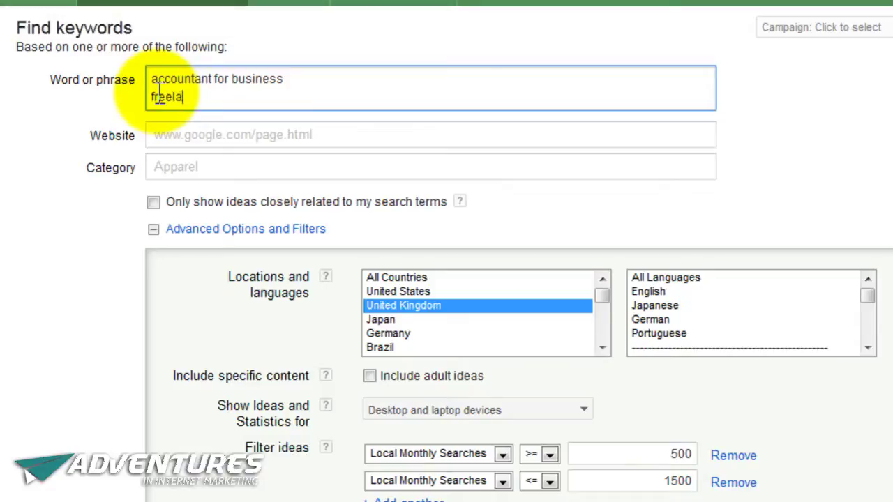
pyautogui.write('nce accountant')
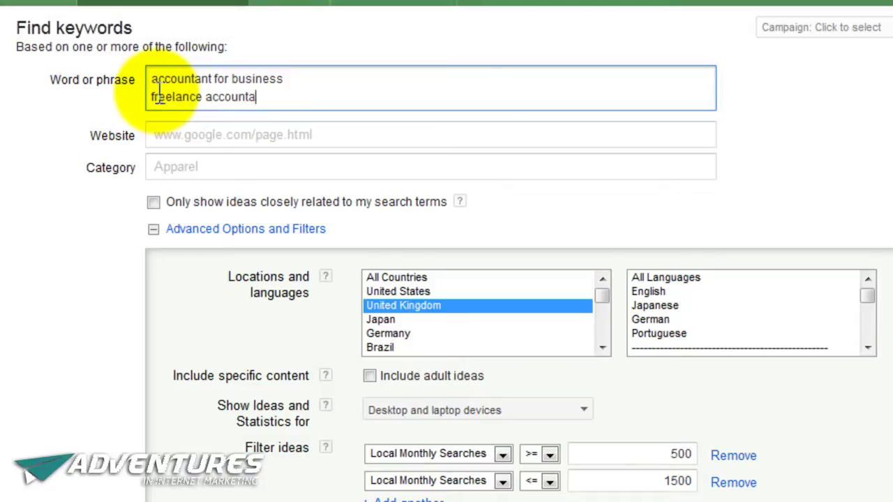
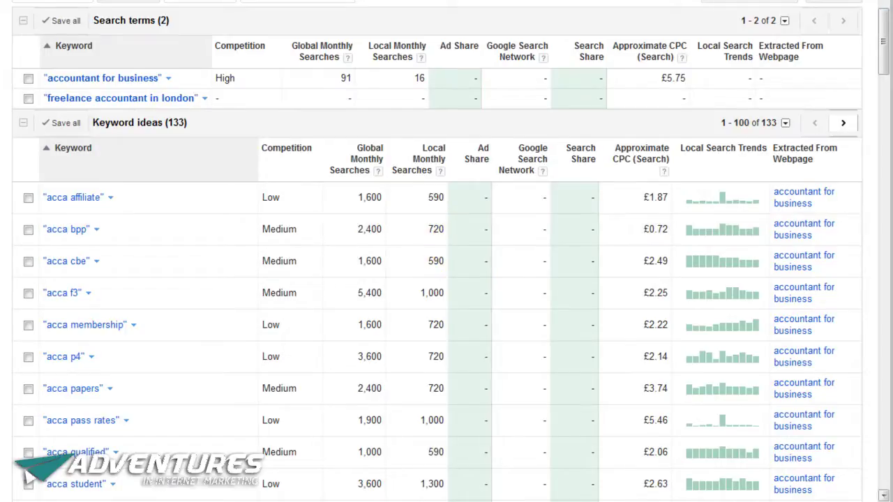
pyautogui.moveTo(882, 49); pyautogui.dragTo(882, 93)
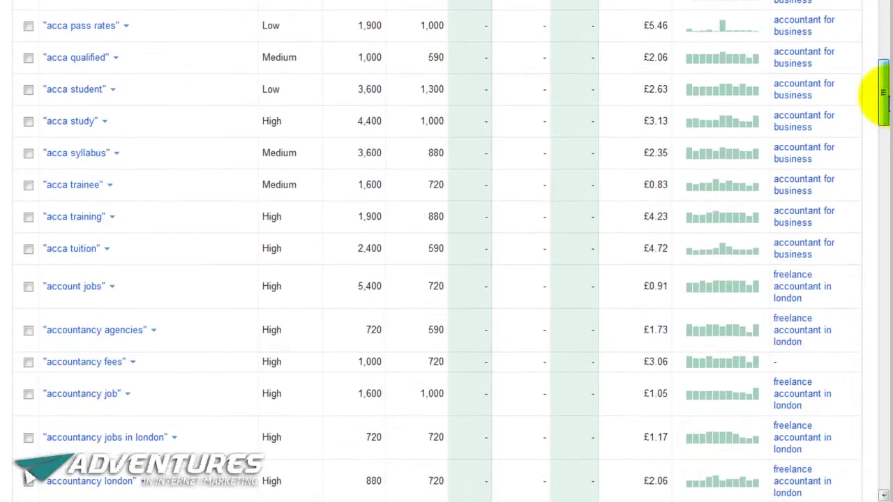
pyautogui.scroll(5, 877, 89)
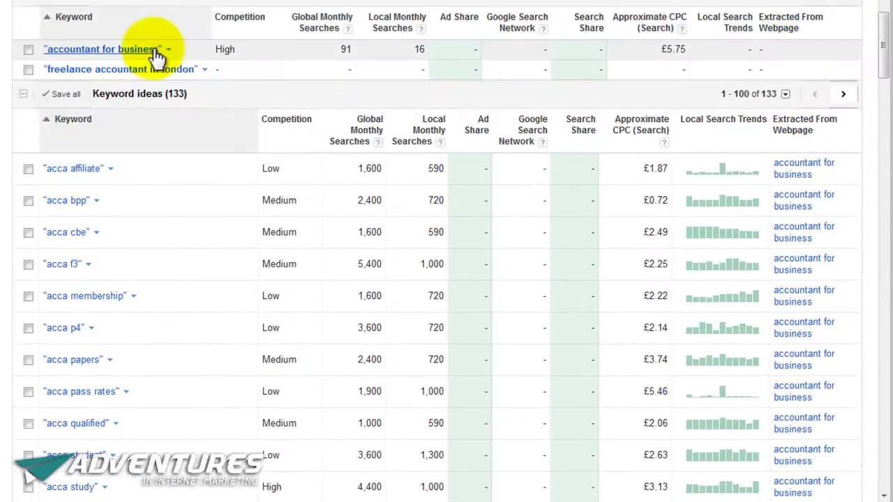
# - Sort the keyword ideas in reverse alphabetical order and open a Google search for the idea "small business bookkeeping"
pyautogui.click(116, 148)
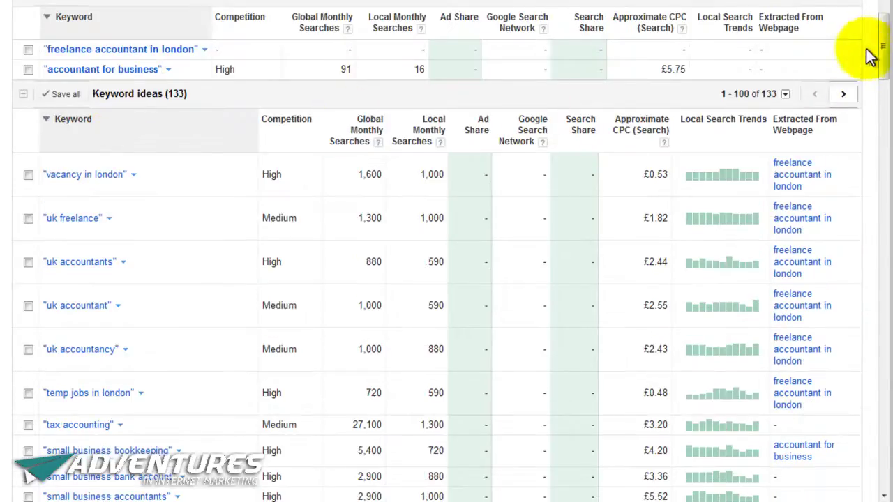
pyautogui.moveTo(882, 45); pyautogui.dragTo(883, 80)
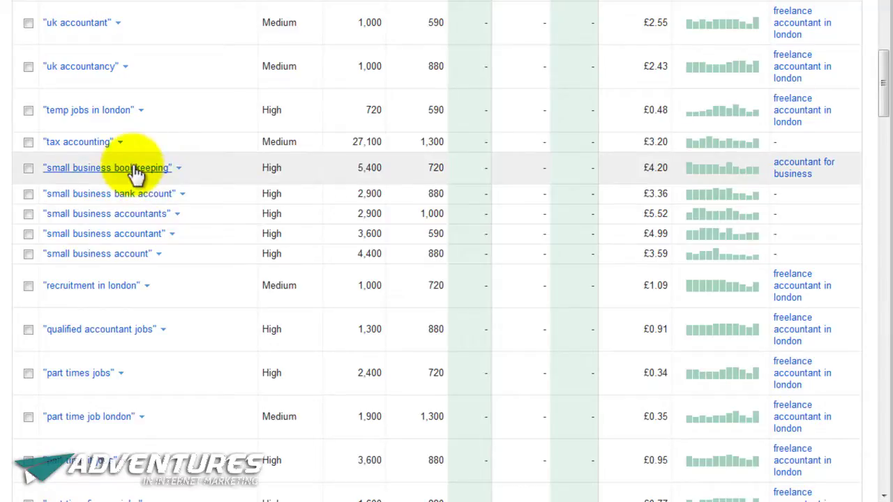
pyautogui.click(134, 169)
pyautogui.click(89, 193)
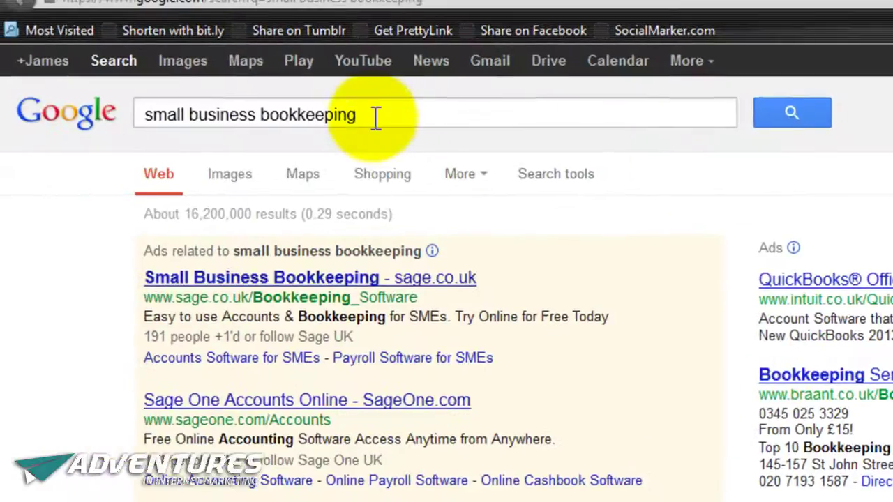
# - Put the query small business bookkeeping in quotation marks and search Google for that exact phrase
pyautogui.click(375, 117)
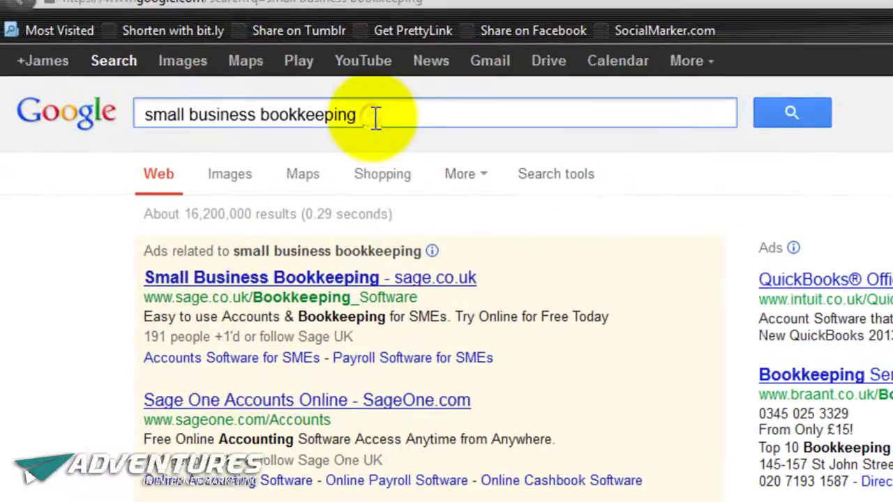
pyautogui.write('"')
pyautogui.click(145, 117)
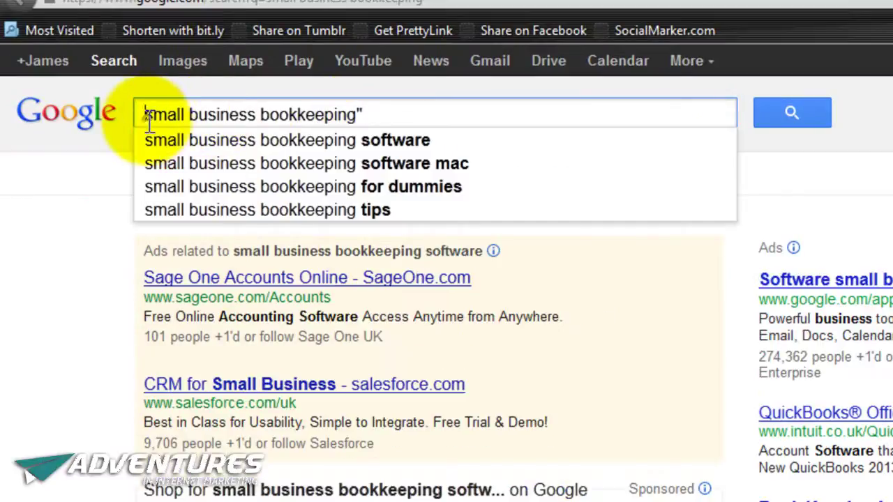
pyautogui.write('"')
pyautogui.press('Return')
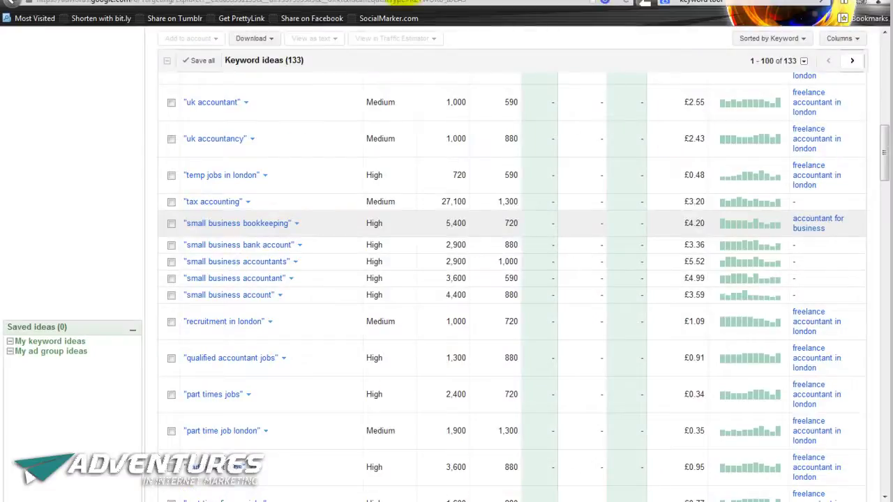
# - Return to the keyword tool's search options and show ideas and statistics for all mobile devices
pyautogui.moveTo(883, 160); pyautogui.dragTo(858, 40)
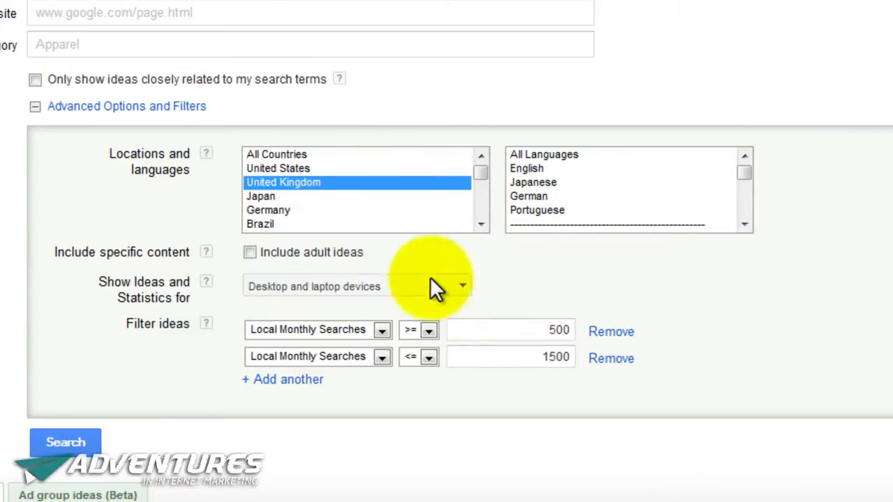
pyautogui.click(459, 287)
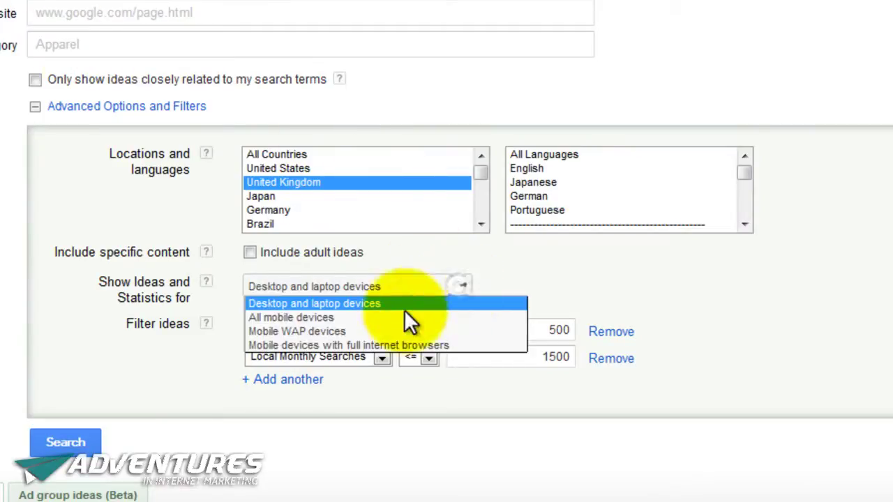
pyautogui.click(383, 319)
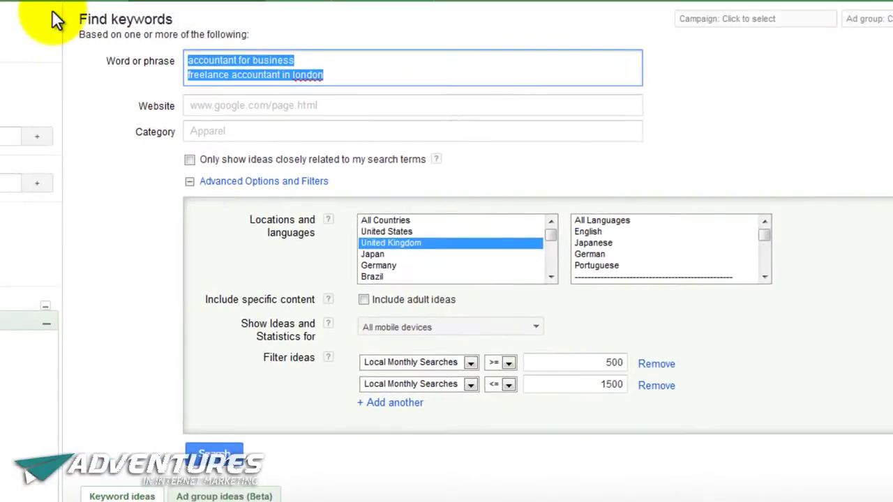
# - Replace the search phrases with "indian restaurant london" and "best indian restaurant london" and run the keyword search
pyautogui.write('indian r')
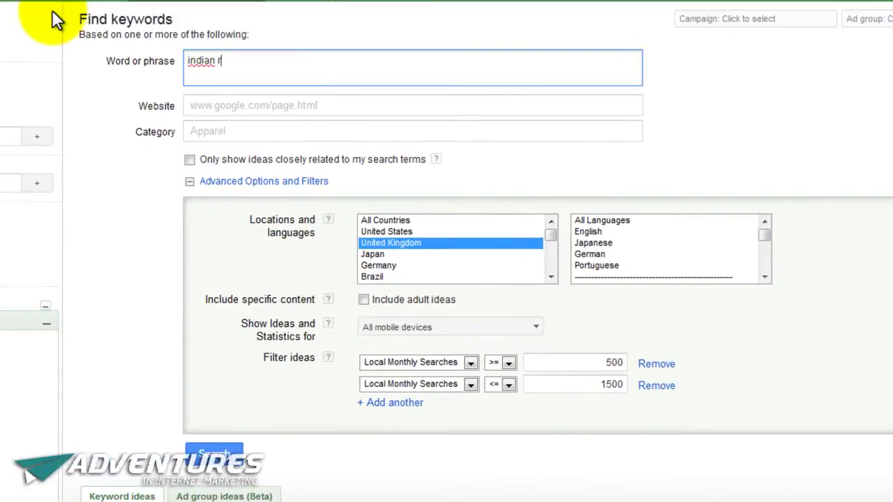
pyautogui.write('estaurant london')
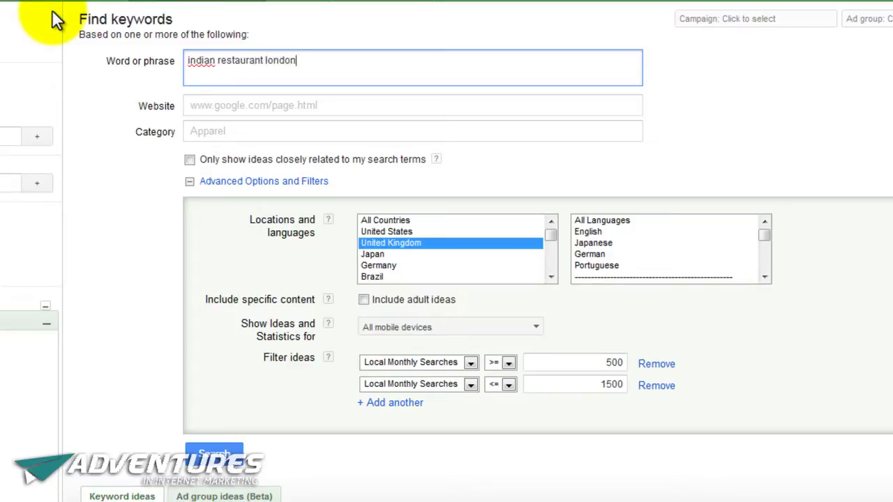
pyautogui.press('Return')
pyautogui.write('best indian')
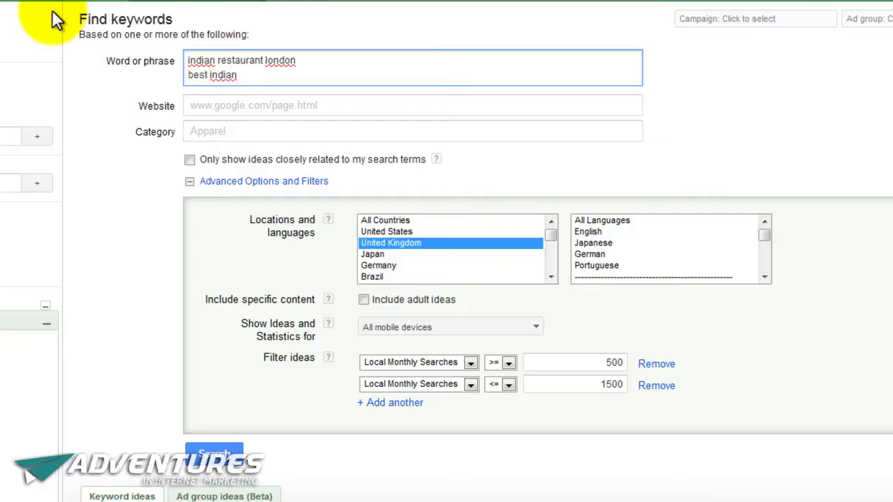
pyautogui.write(' restaurant londo')
pyautogui.press('BackSpace')
pyautogui.press('BackSpace')
pyautogui.write('don')
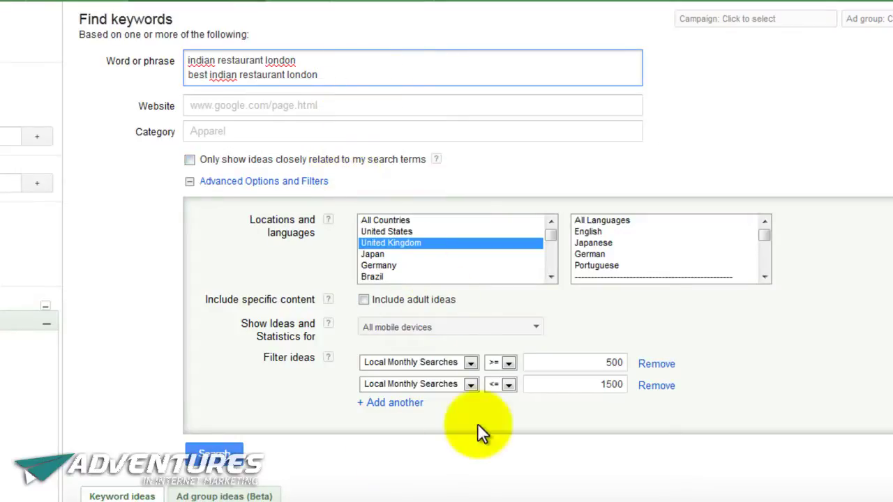
pyautogui.click(209, 453)
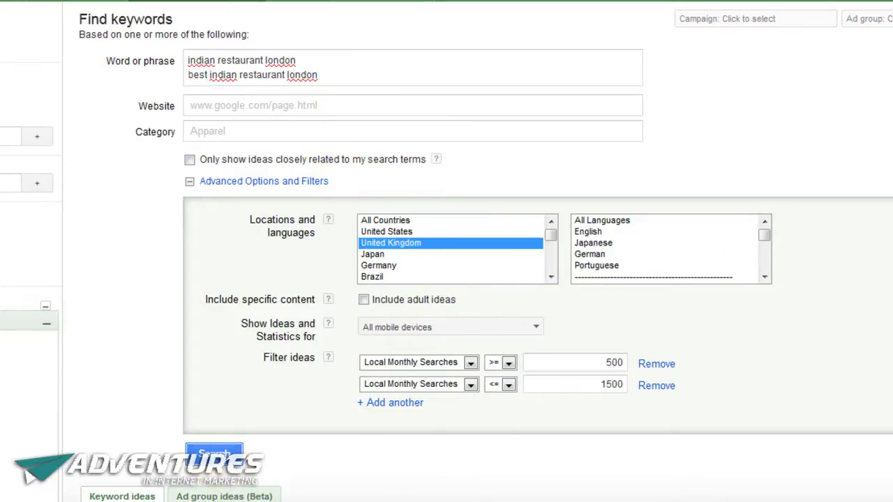
pyautogui.scroll(-10, 532, 151)
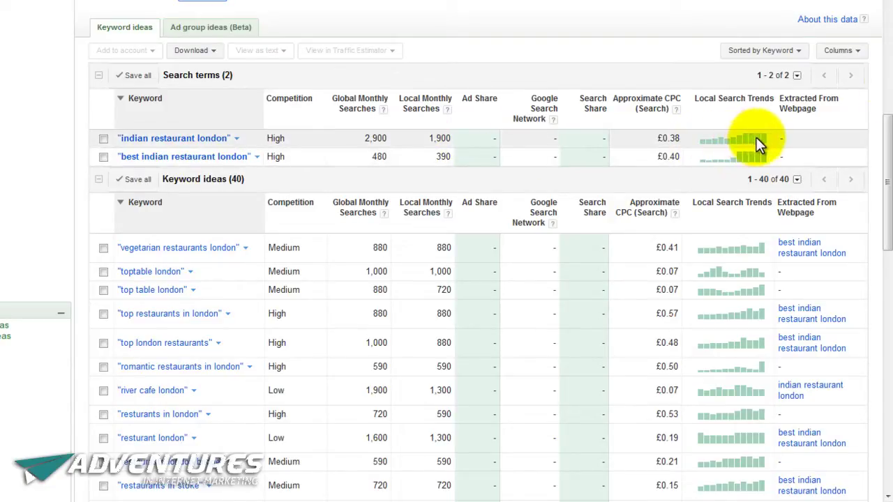
# - Review the mobile search volumes and CPC, and rerun the search for desktop and laptop devices to compare them
pyautogui.moveTo(882, 143); pyautogui.dragTo(870, 105)
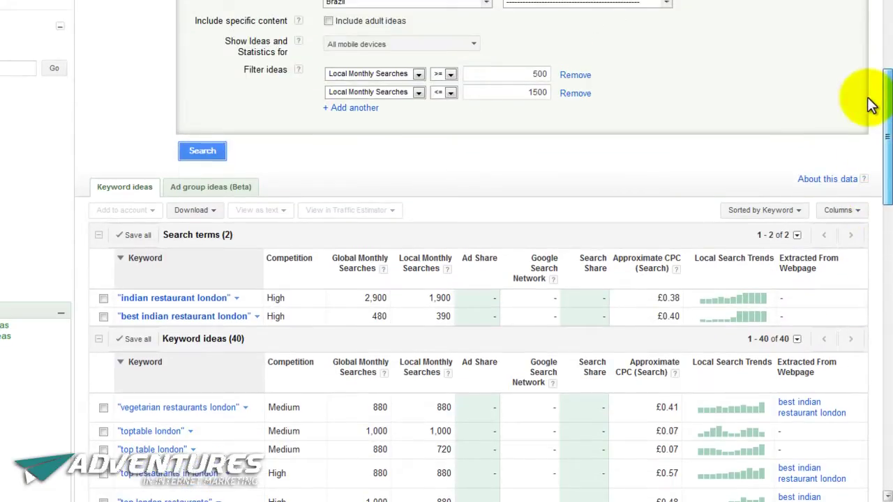
pyautogui.scroll(-3, 873, 132)
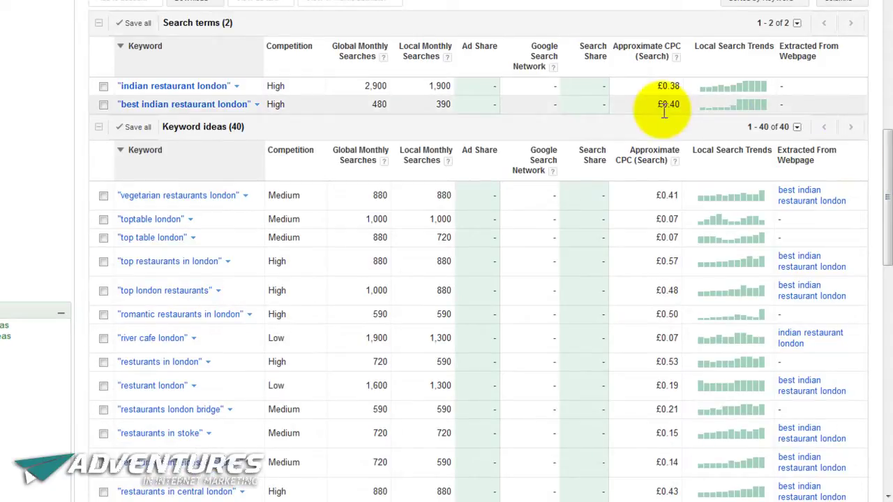
pyautogui.scroll(4, 878, 129)
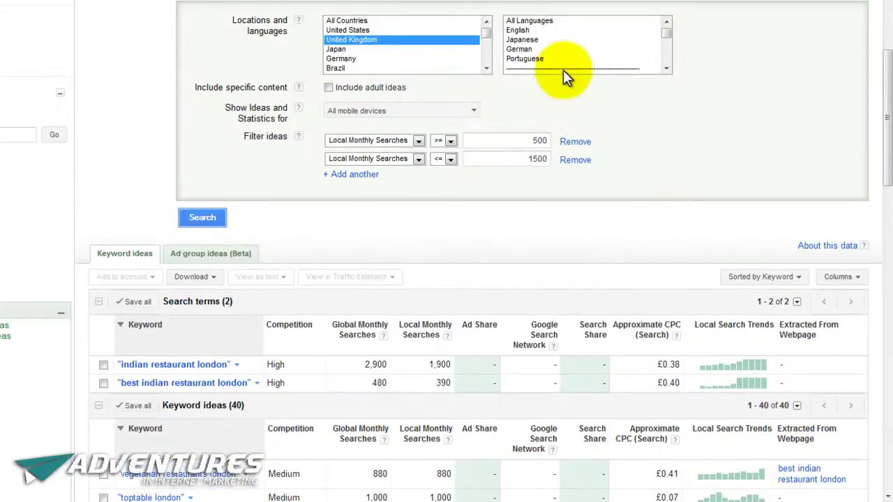
pyautogui.click(468, 109)
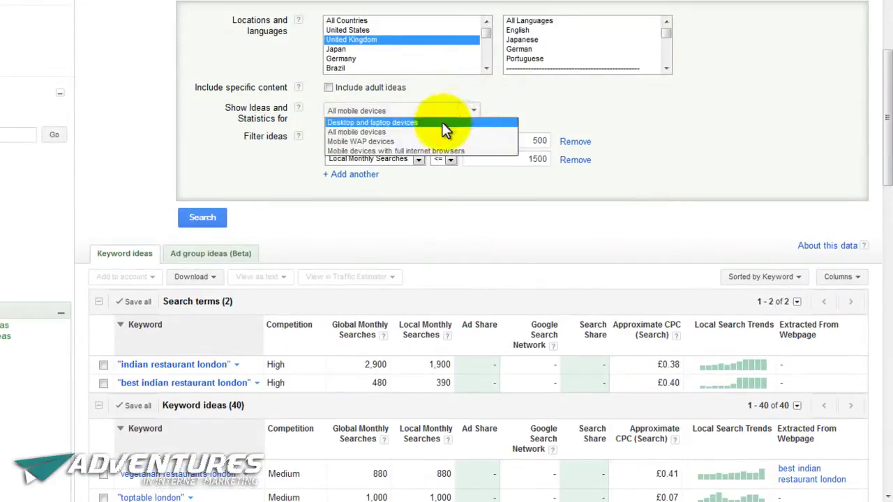
pyautogui.click(442, 122)
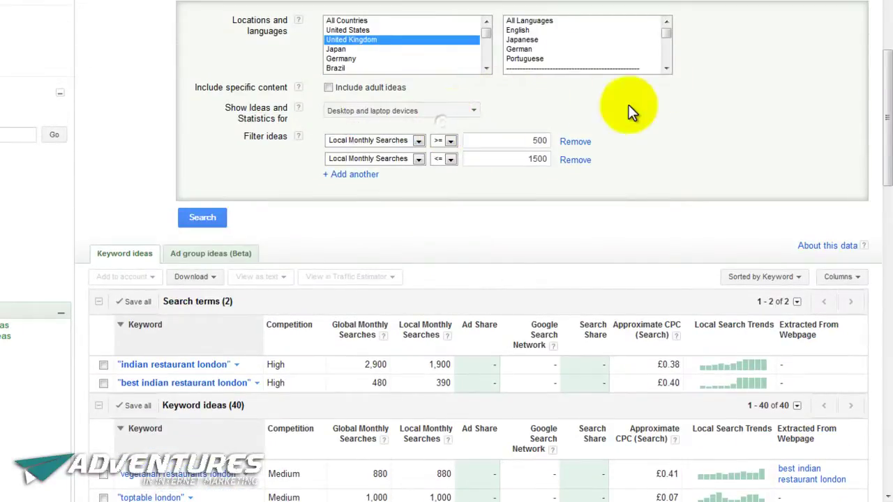
pyautogui.click(193, 224)
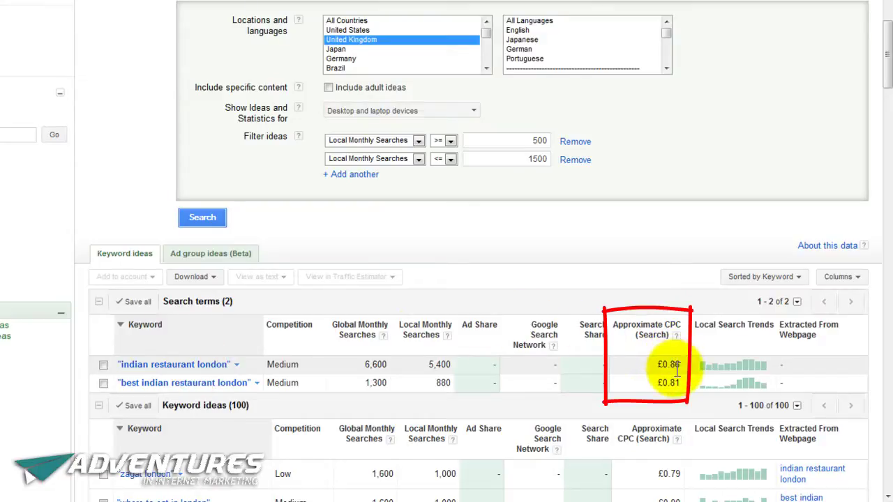
# - Switch the ideas and statistics back to all mobile devices and rerun the keyword search
pyautogui.click(453, 111)
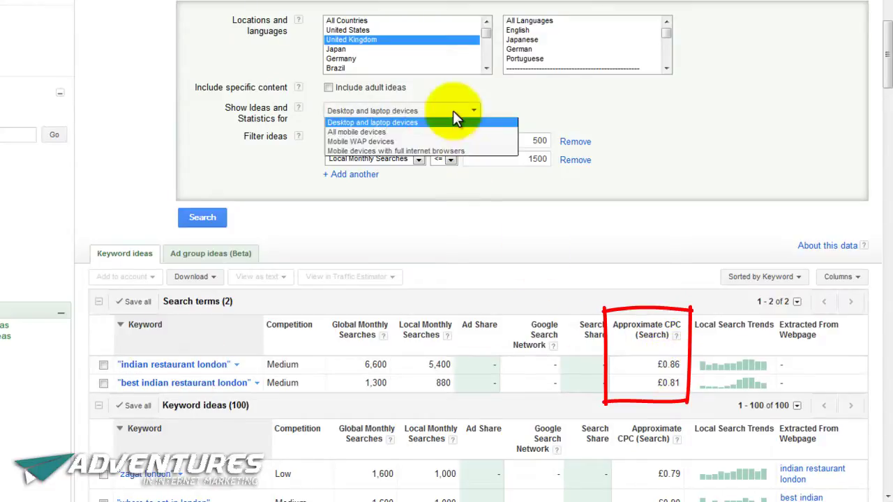
pyautogui.click(433, 131)
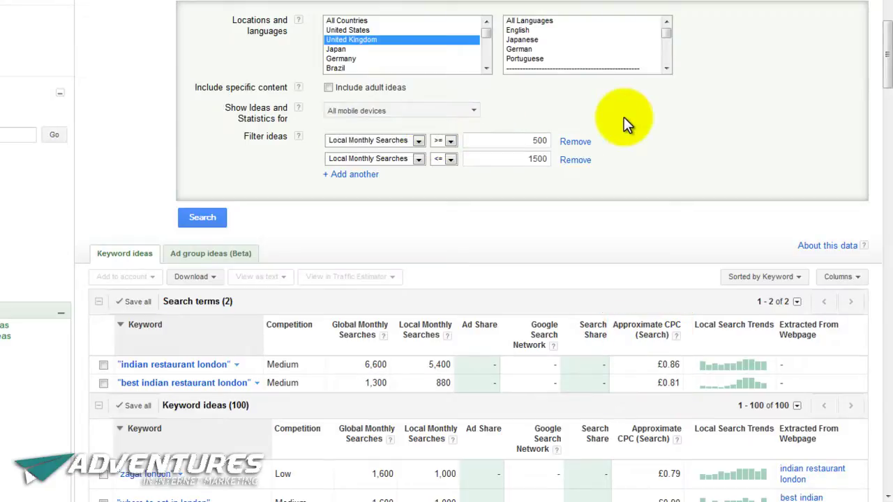
pyautogui.click(185, 220)
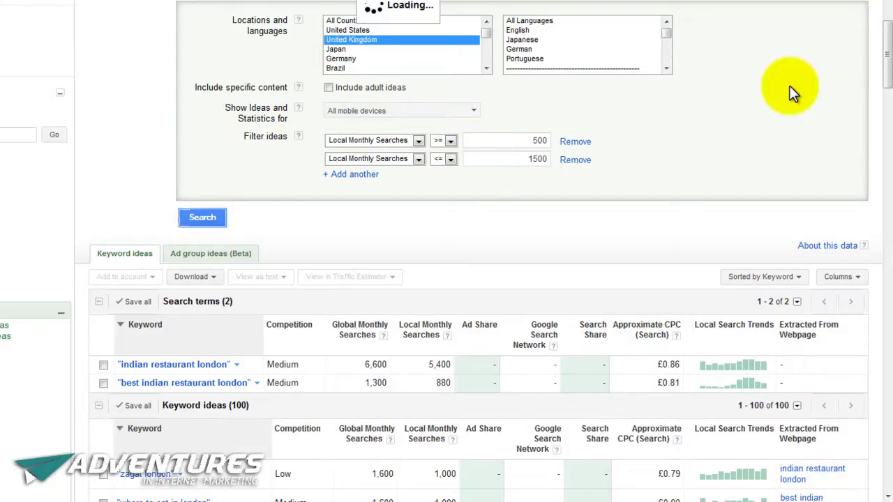